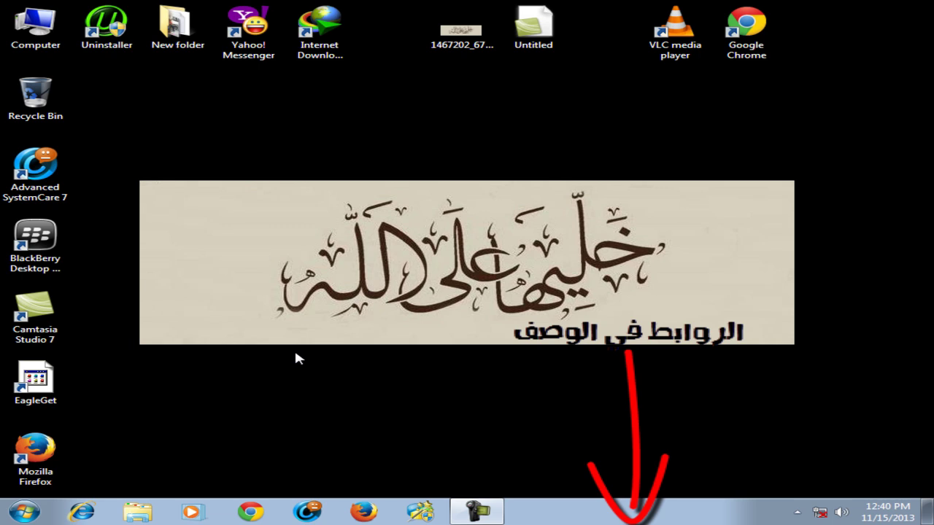
Check the computer's existing drives in Windows Explorer, closing the window when finished
double_click(35, 26)
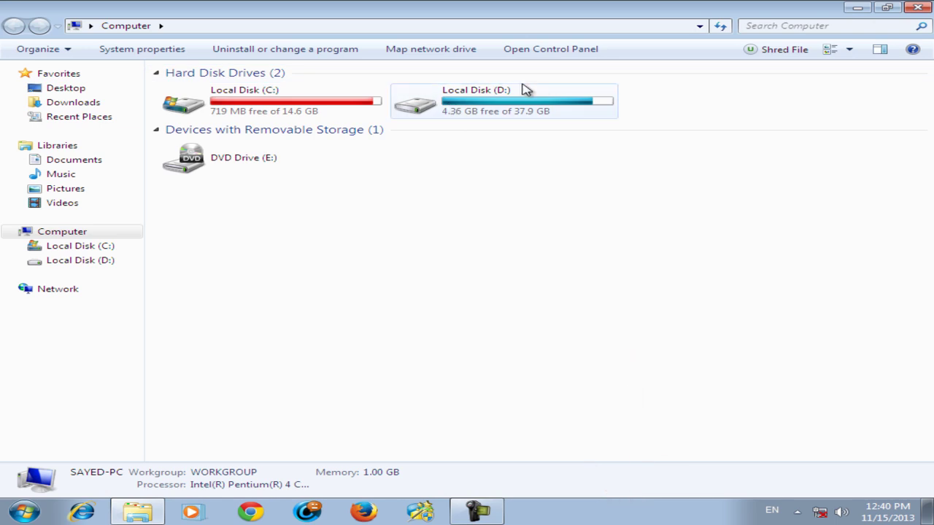
left_click(918, 7)
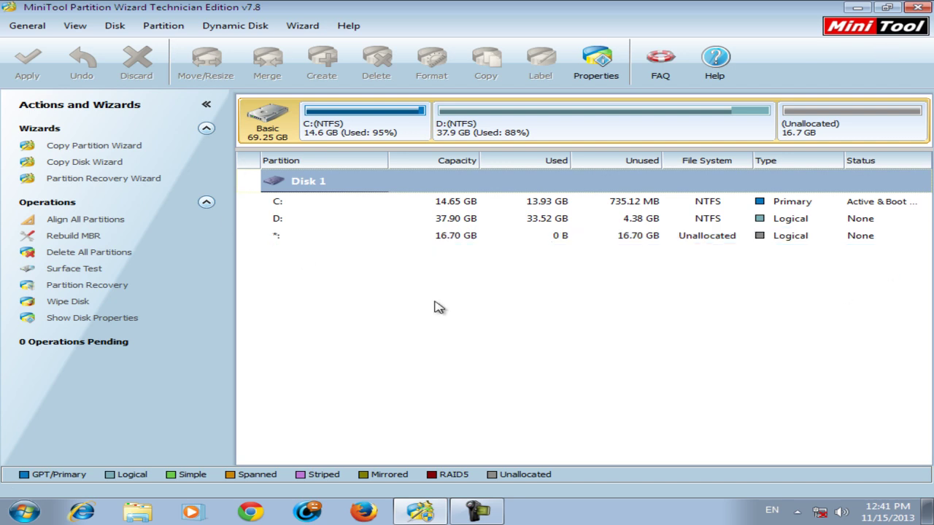
Inspect the C: and D: partitions and the unallocated space of Disk 1 in MiniTool Partition Wizard
left_click(356, 126)
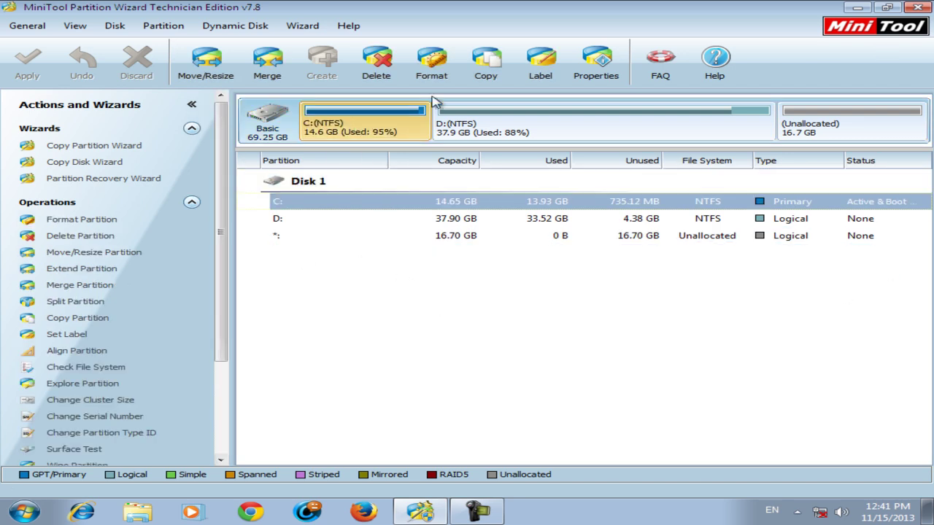
left_click(536, 125)
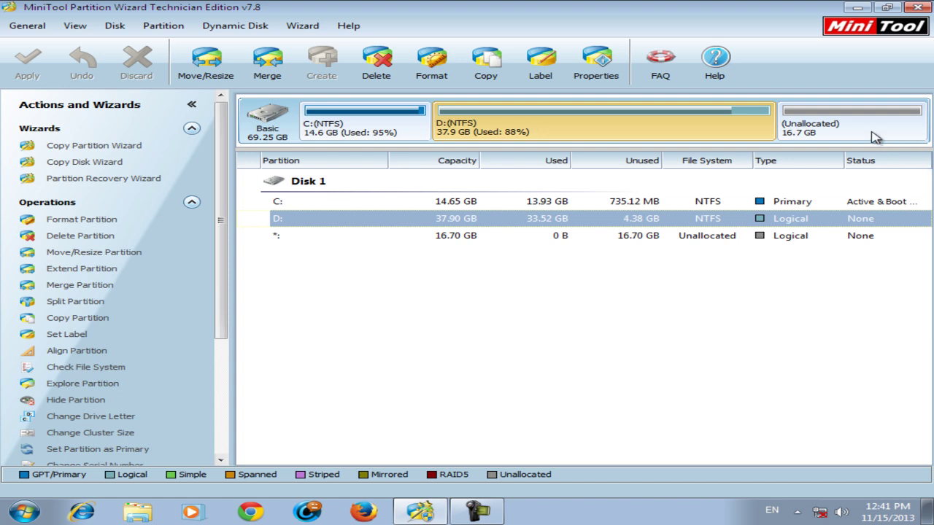
left_click(873, 136)
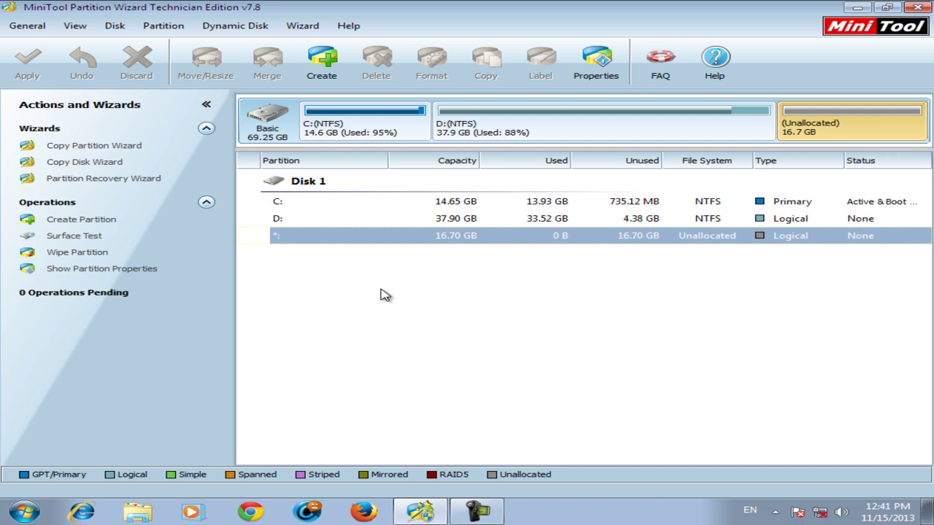
Start a new partition in the 16.7 GB unallocated space, creating it as Primary with the label ELMOGREM
right_click(844, 128)
left_click(839, 245)
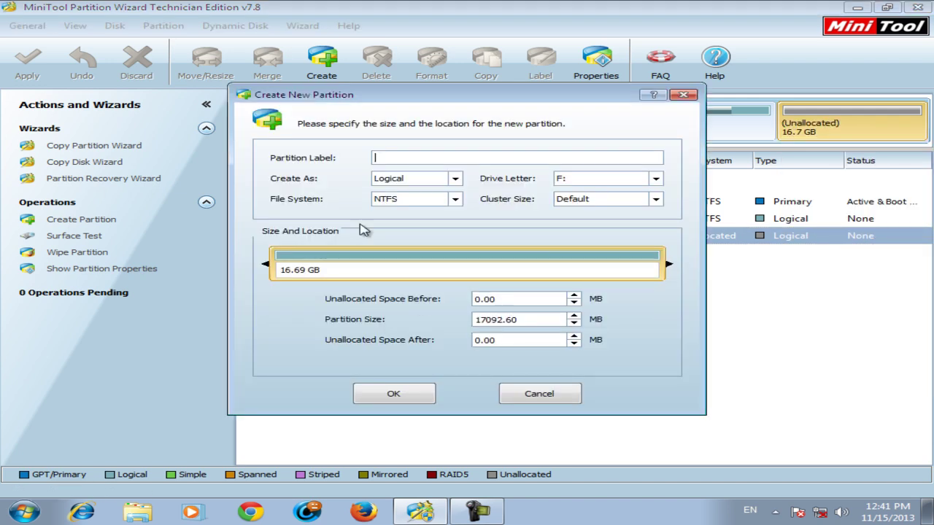
left_click(454, 179)
left_click(416, 189)
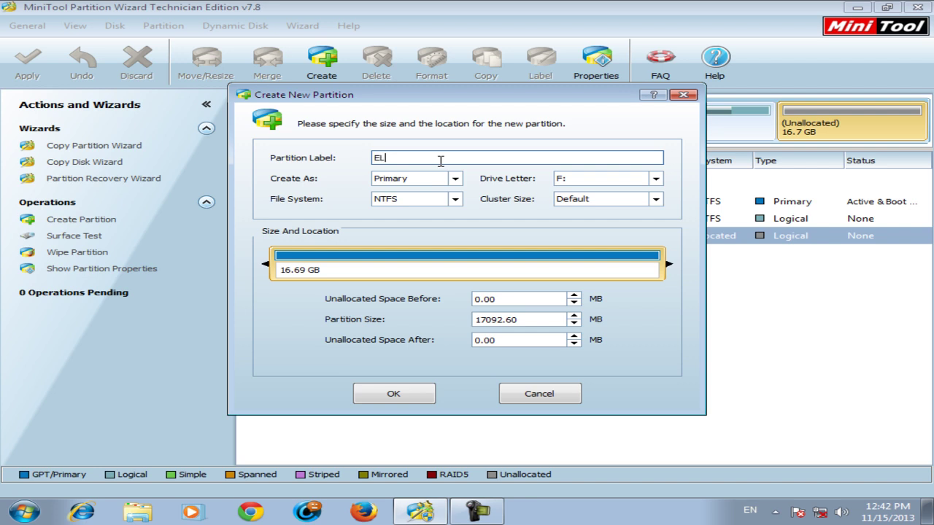
left_click(441, 161)
type("ELMOGREM")
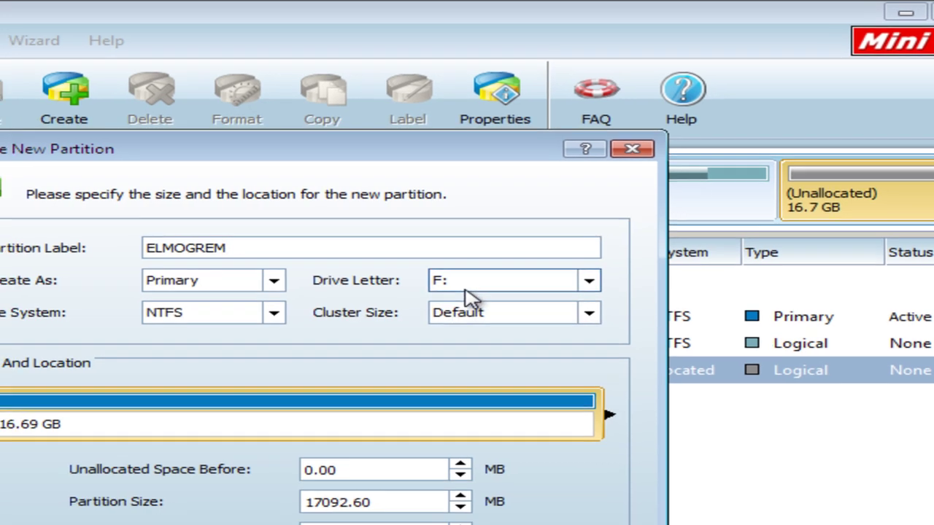
Assign drive letter J: to the new ELMOGREM partition
left_click(460, 286)
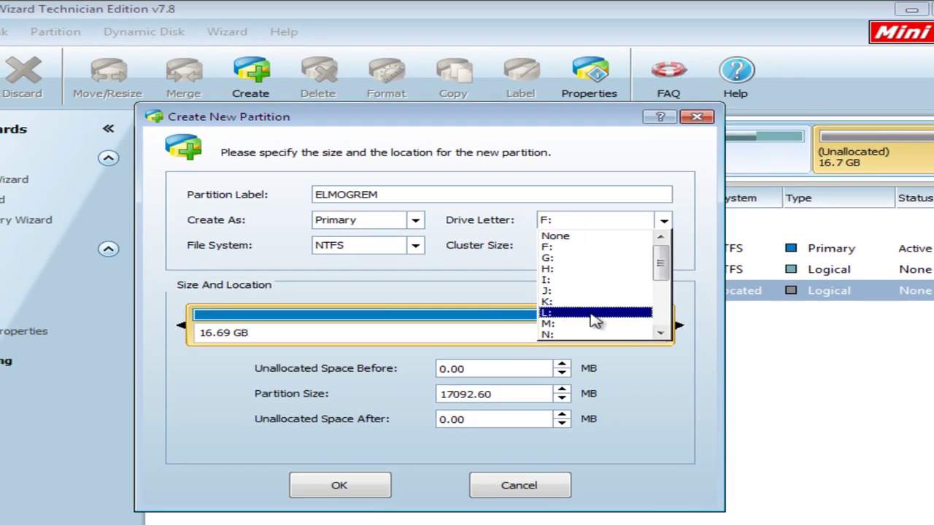
mouse_move(662, 269)
left_mouse_down()
mouse_move(664, 305)
mouse_move(655, 278)
left_mouse_up()
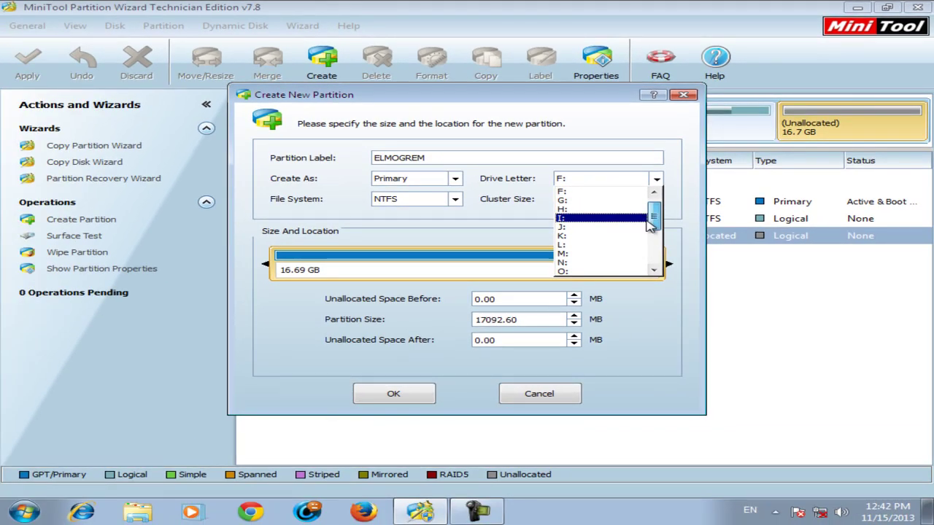
mouse_move(648, 223)
left_mouse_down()
mouse_move(653, 213)
mouse_move(656, 245)
mouse_move(659, 229)
left_mouse_up()
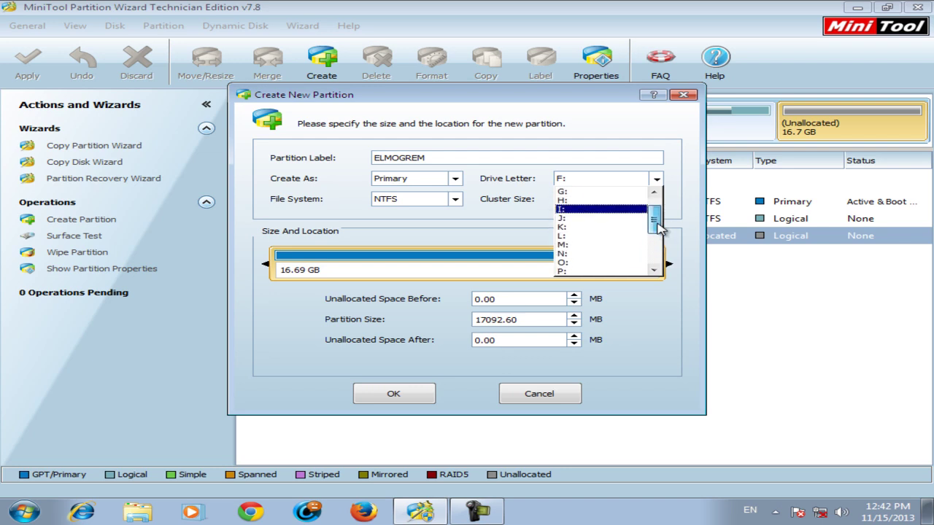
left_click(573, 218)
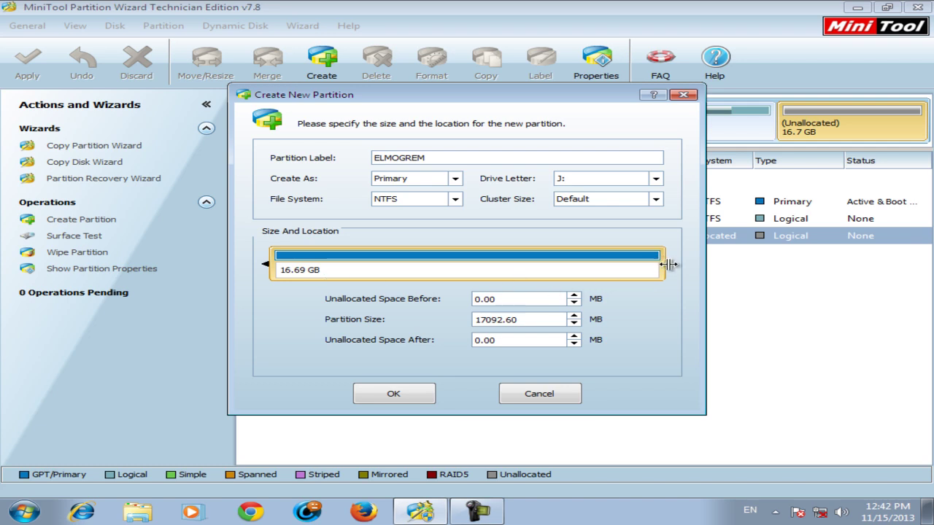
Size the new partition to about 15.09 GB, leaving unallocated space after it, and apply the pending changes
left_click_drag(669, 264, 768, 250)
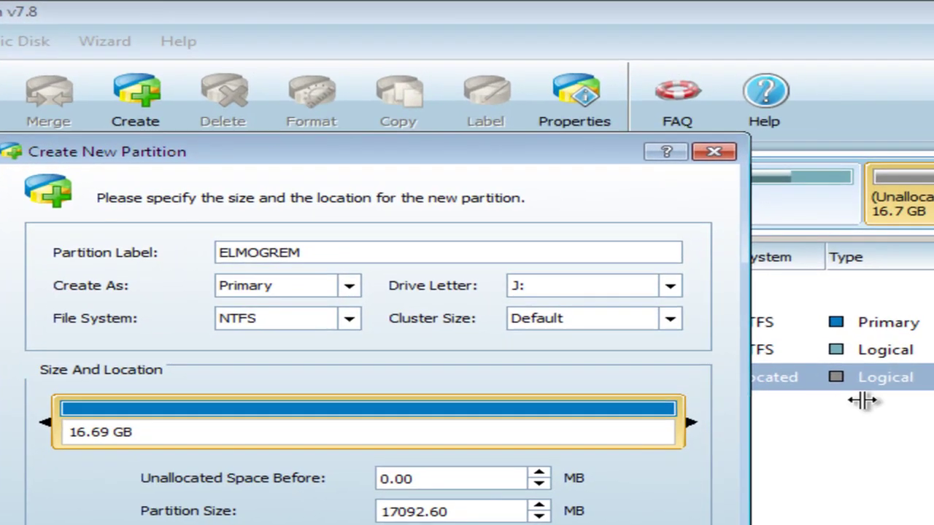
left_click_drag(692, 413, 632, 406)
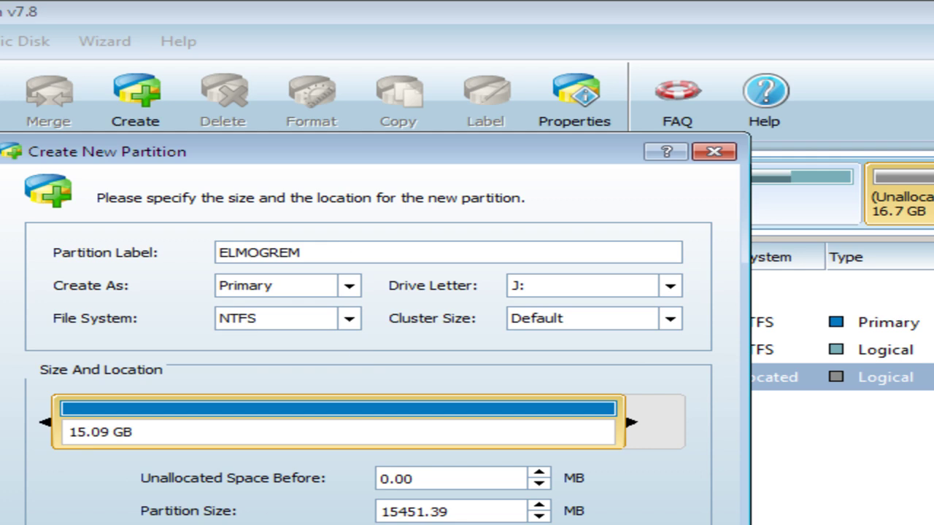
key("Return")
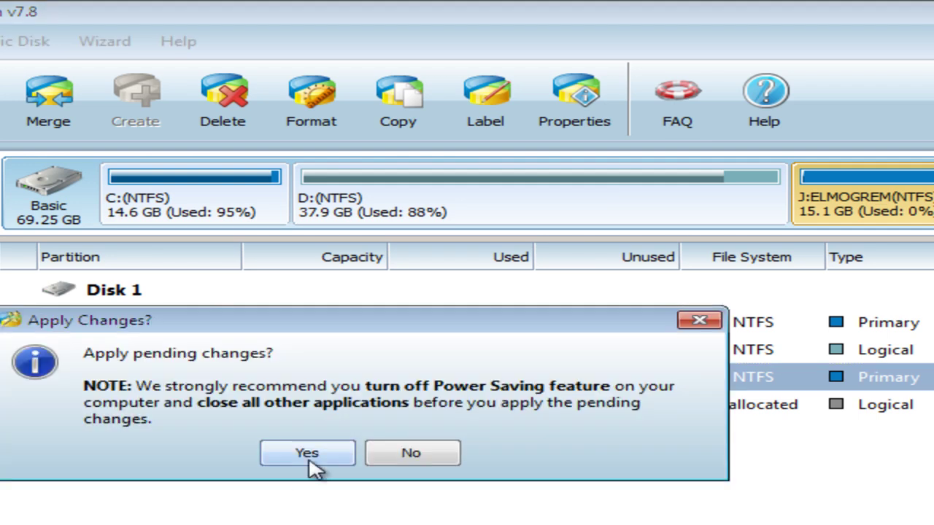
left_click(307, 340)
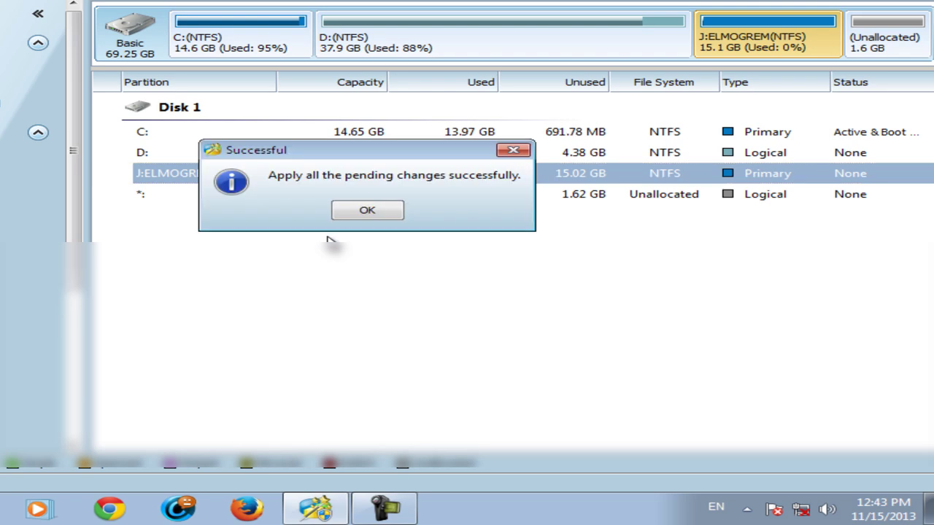
left_click(366, 211)
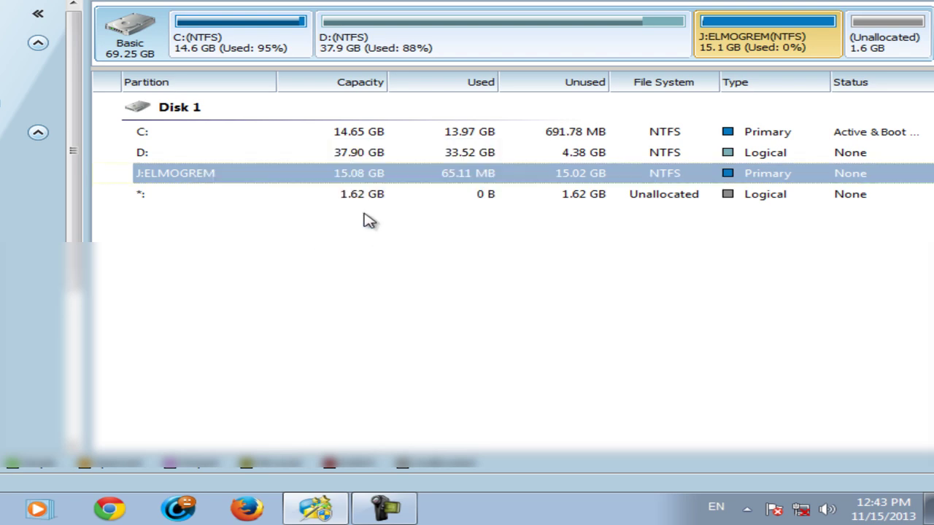
key("super")
left_click(164, 291)
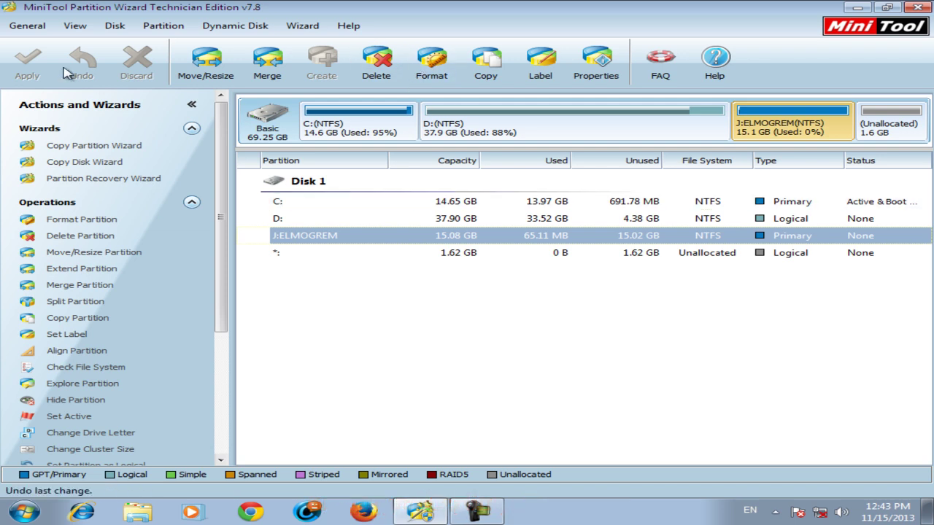
Try to resize the ELMOGREM partition to 16.69 GB over all the adjacent unallocated space, and cancel the resize
left_click(206, 60)
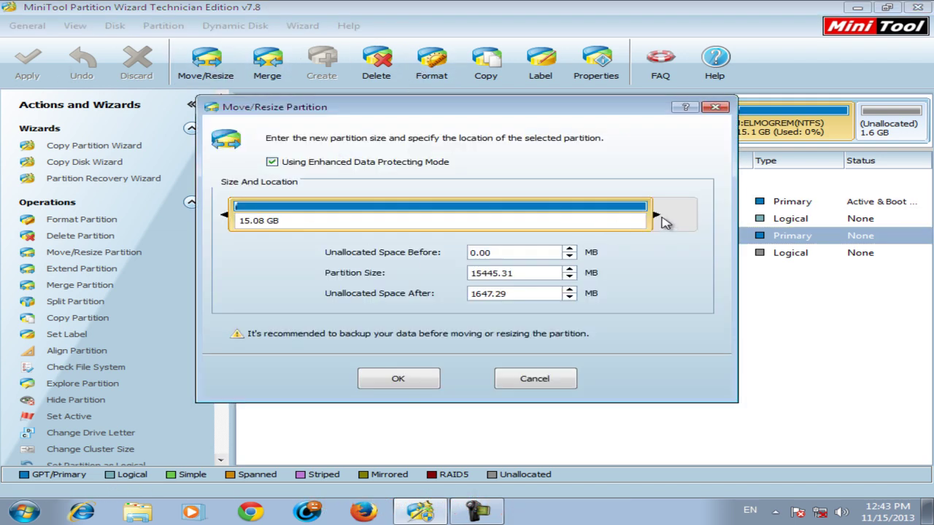
left_click_drag(658, 213, 801, 216)
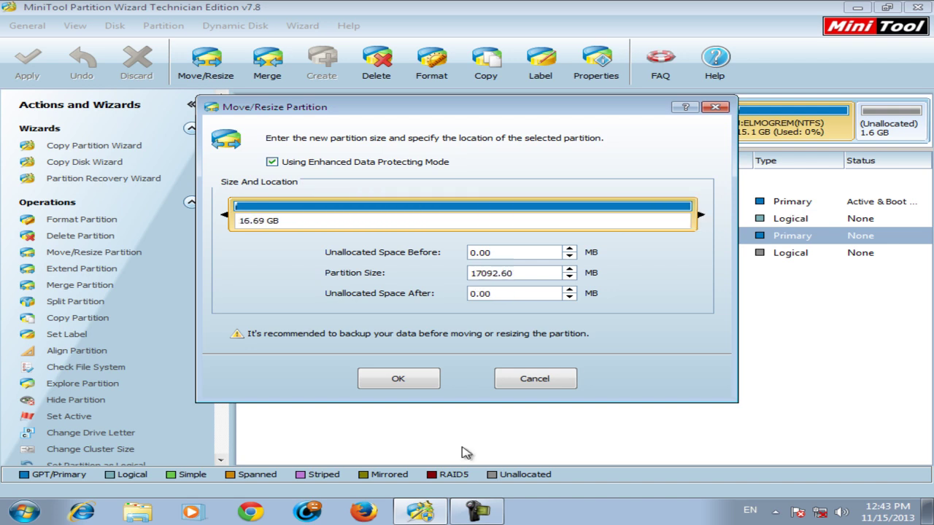
left_click(536, 382)
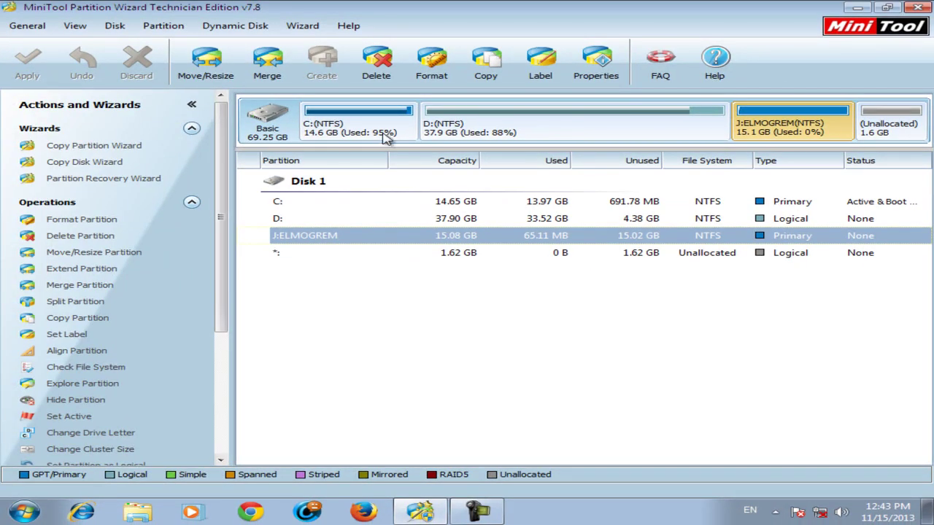
Try to extend the ELMOGREM partition with free space from the unallocated area, and cancel the extension
right_click(316, 235)
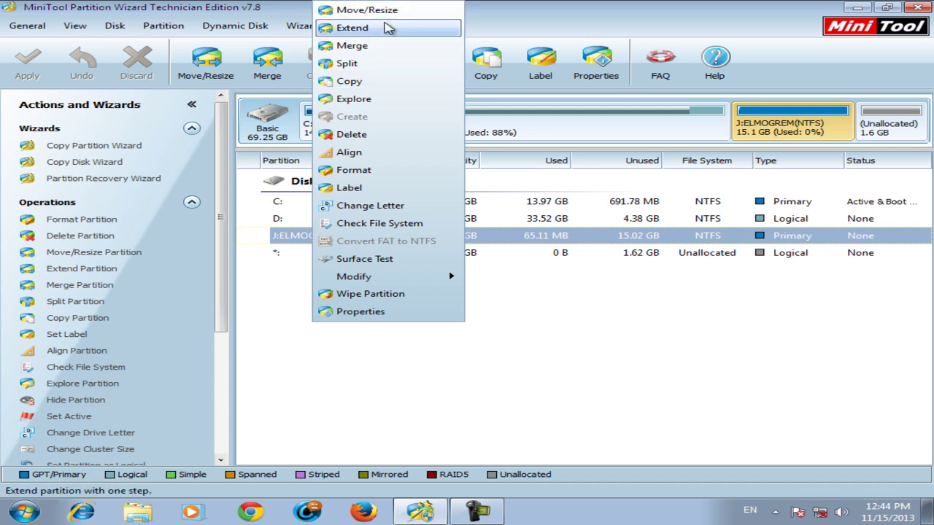
left_click(357, 27)
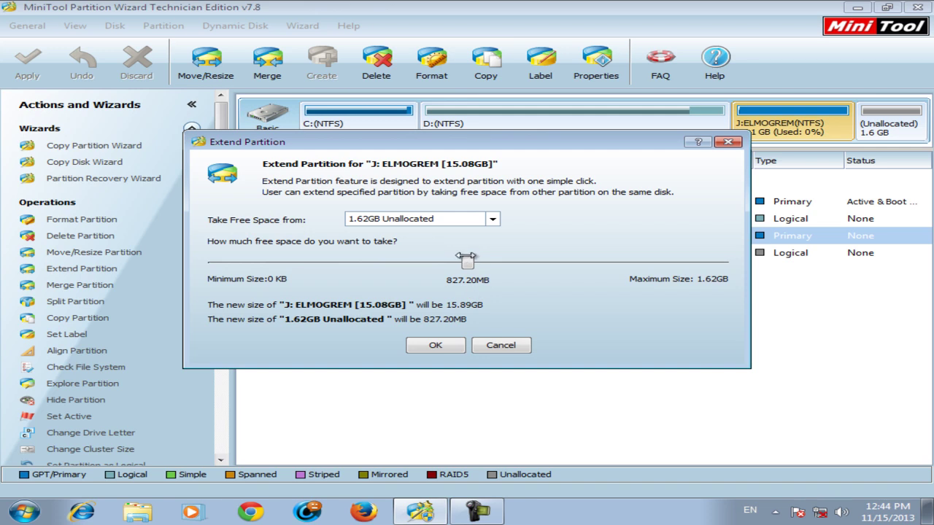
left_click_drag(466, 254, 579, 263)
left_click(522, 347)
View the Move/Resize settings of the ELMOGREM partition and the other operations offered for it
right_click(413, 239)
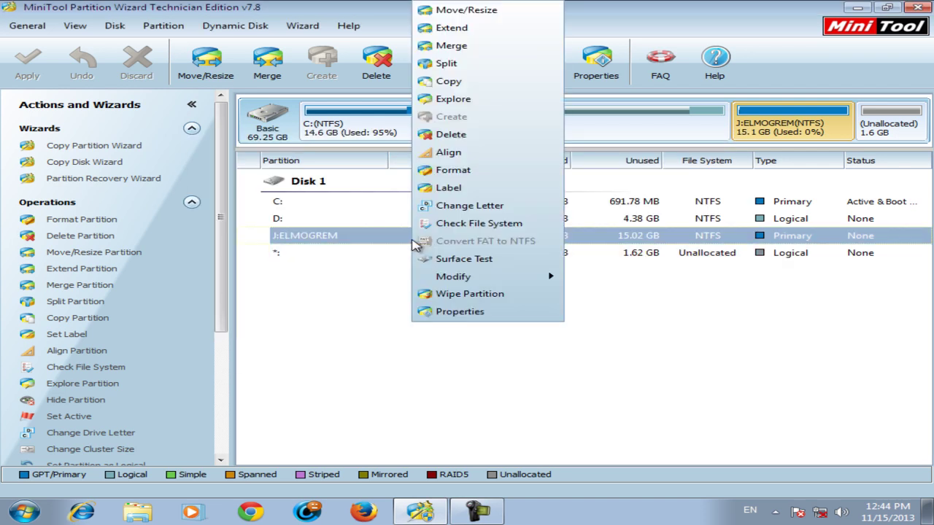
left_click(467, 12)
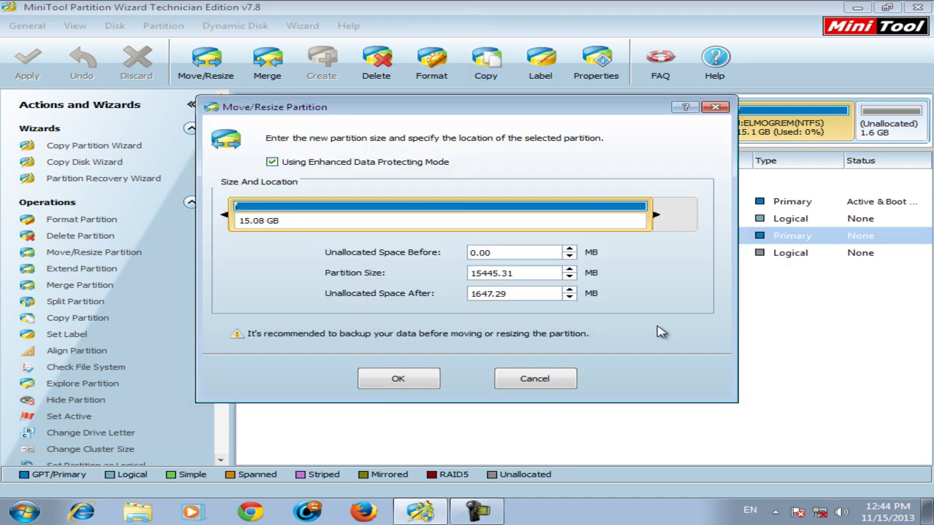
left_click(519, 375)
right_click(365, 241)
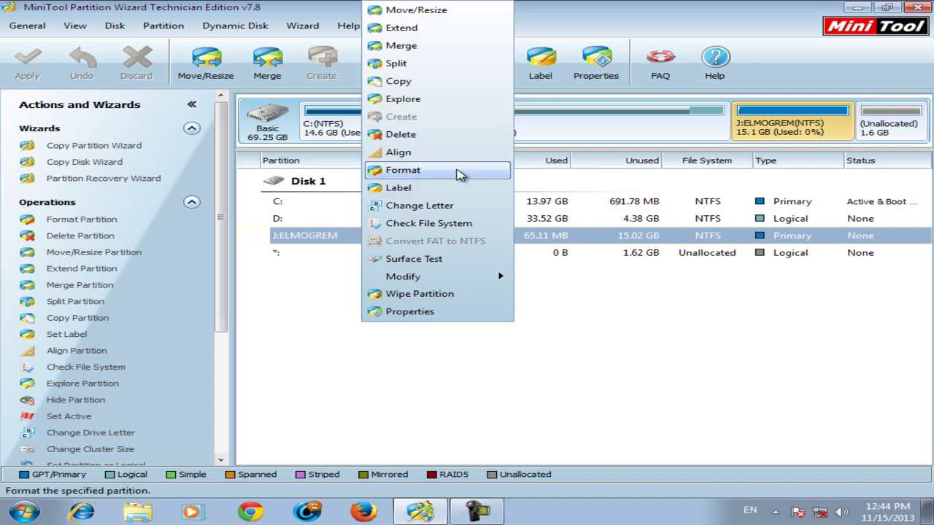
left_click(612, 310)
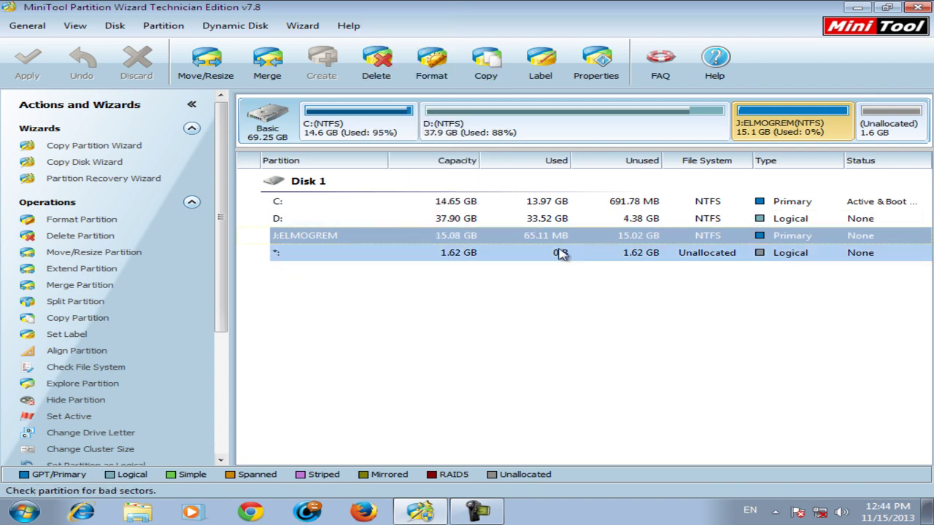
Mark the ELMOGREM partition for deletion and undo that pending deletion
left_click(372, 82)
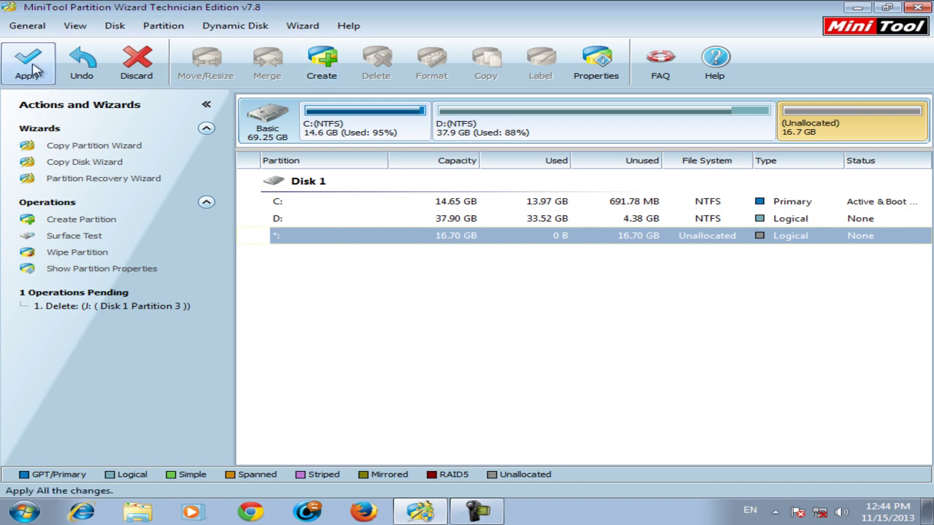
left_click(85, 67)
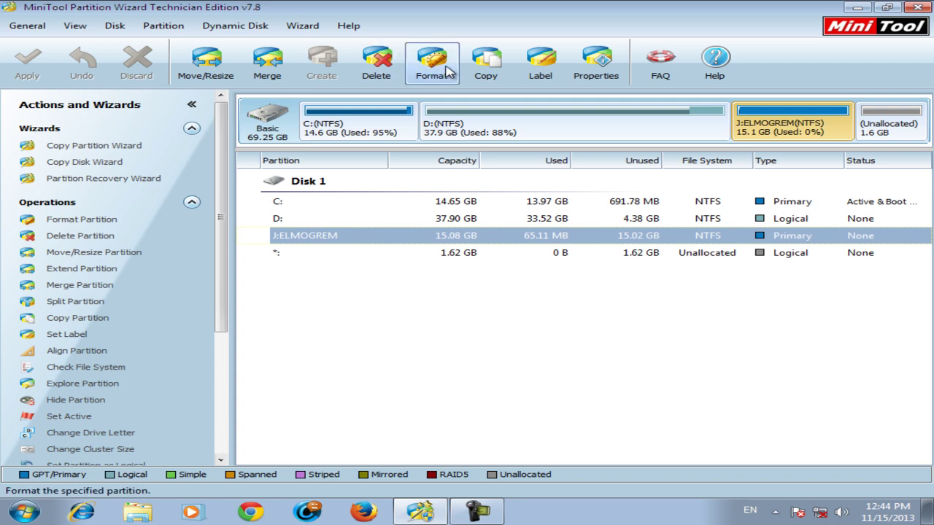
View the partition label settings of ELMOGREM, D: and C: in turn, closing each without editing
left_click(553, 66)
left_click(541, 297)
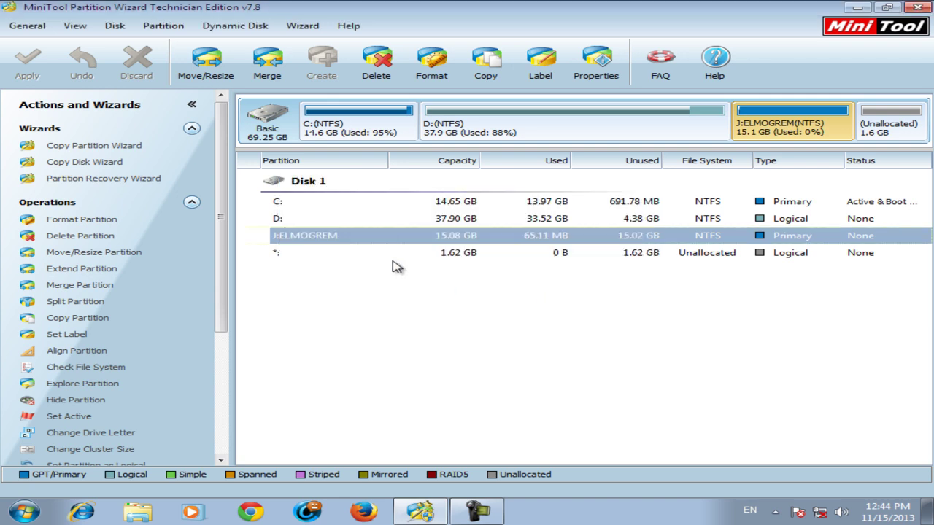
left_click(368, 221)
left_click(544, 57)
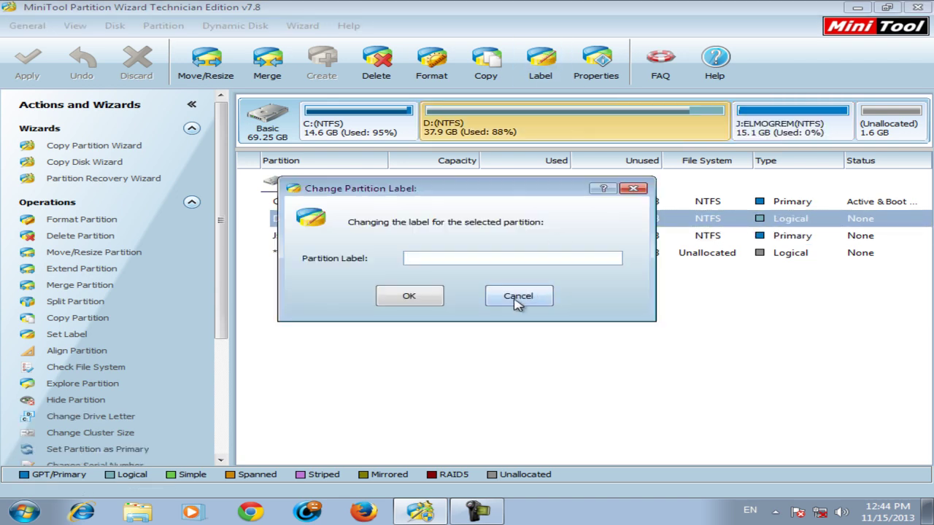
left_click(517, 300)
left_click(332, 204)
left_click(541, 62)
left_click(513, 302)
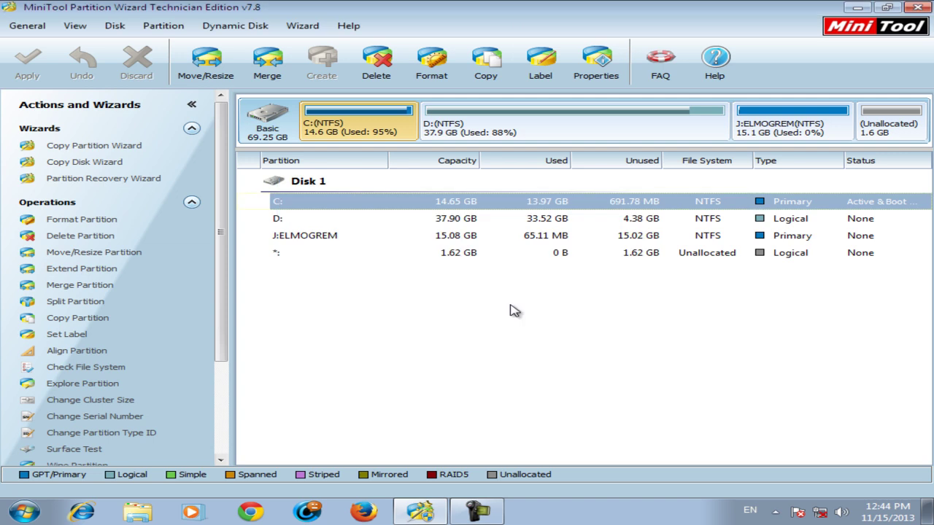
View the Move/Resize settings of the C: partition and the other operations offered for it
right_click(381, 203)
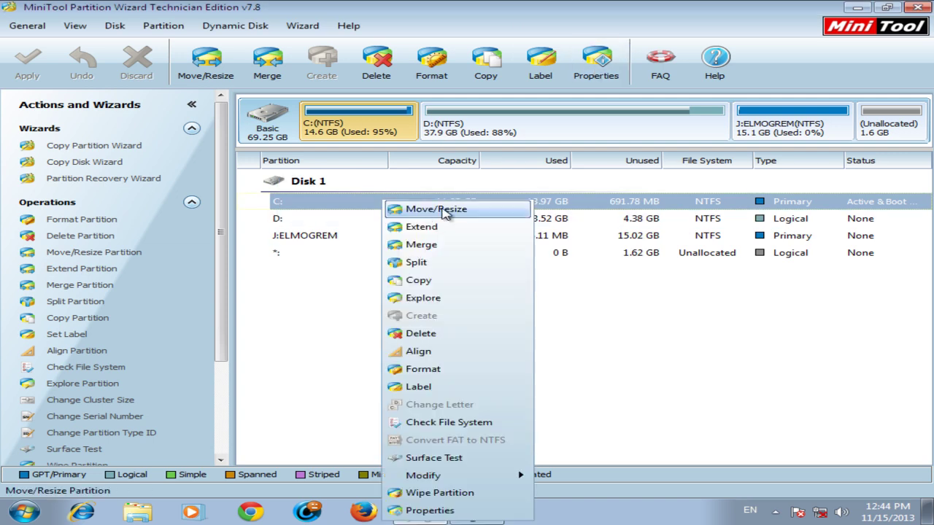
left_click(444, 211)
left_click(535, 379)
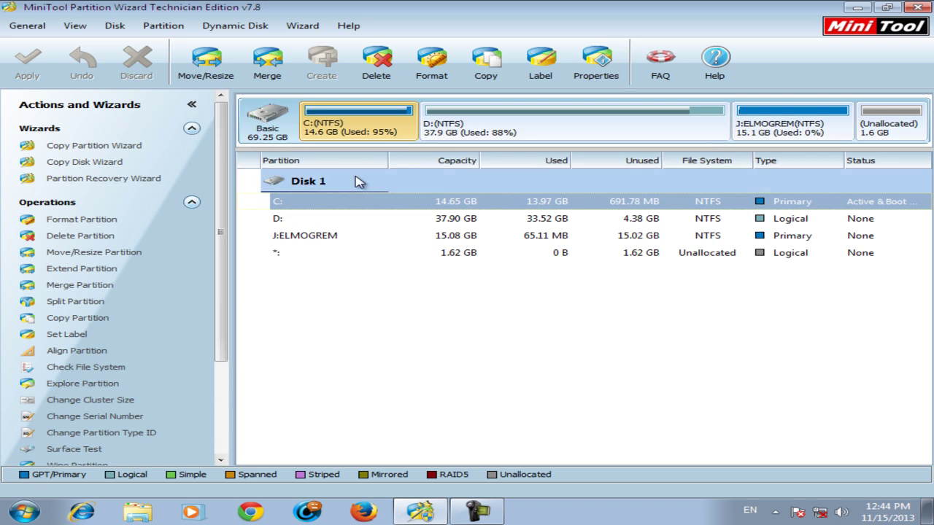
right_click(333, 203)
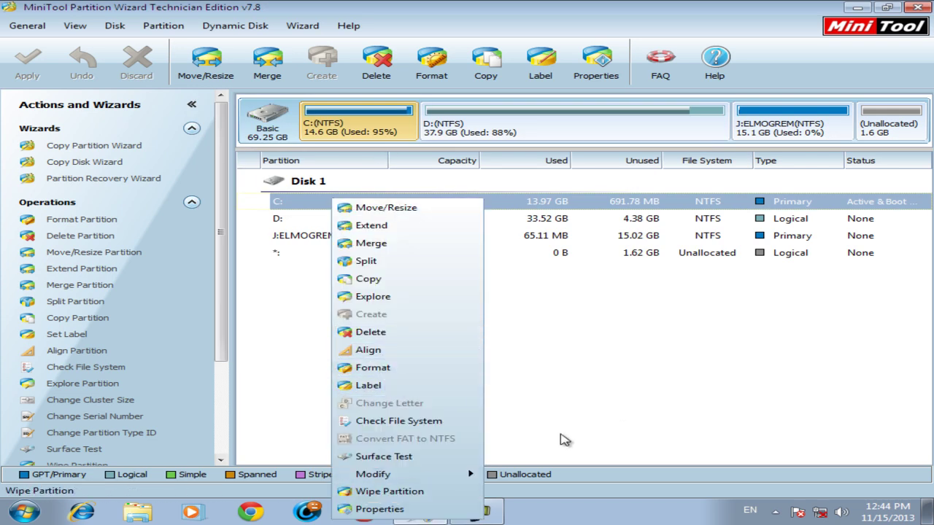
View the usage properties of the C: partition and, in Windows Explorer, the properties of the ELMOGREM (J:) drive
left_click(381, 509)
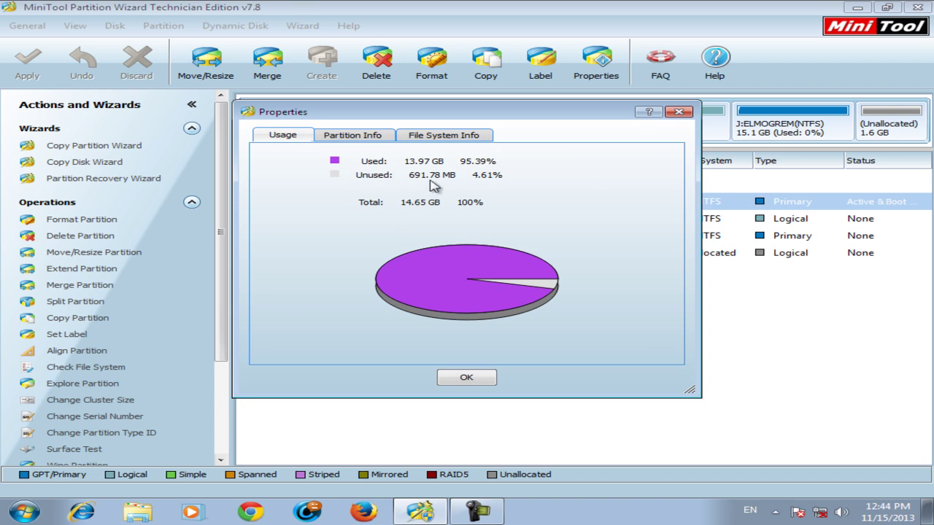
left_click(464, 380)
key("super")
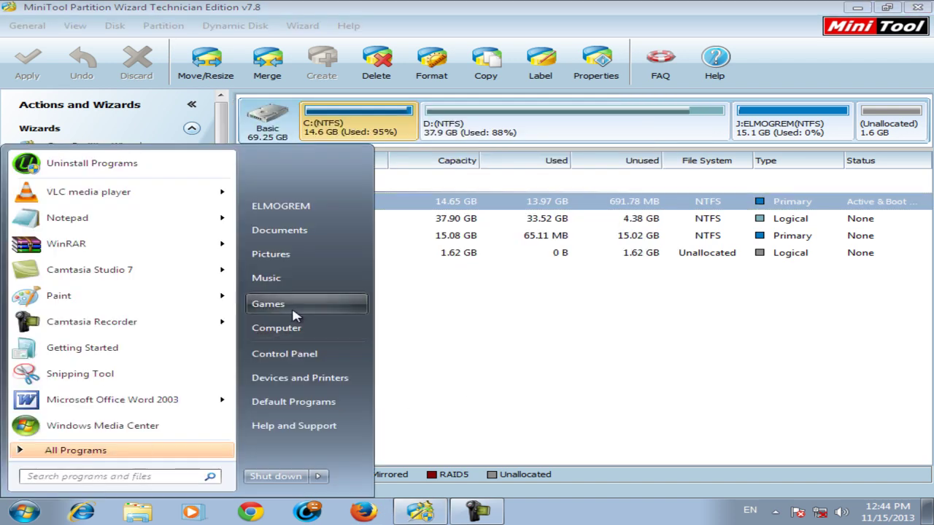
left_click(294, 326)
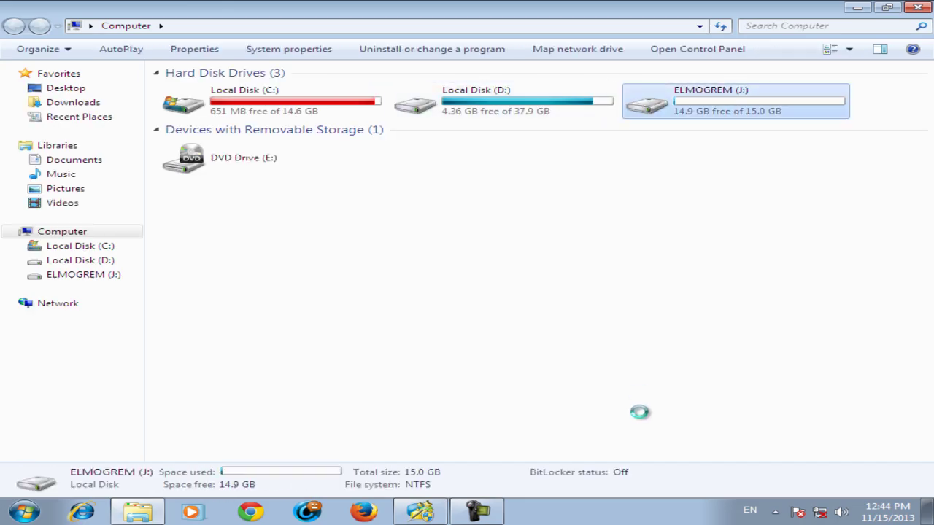
key("shift+F10")
left_click(671, 413)
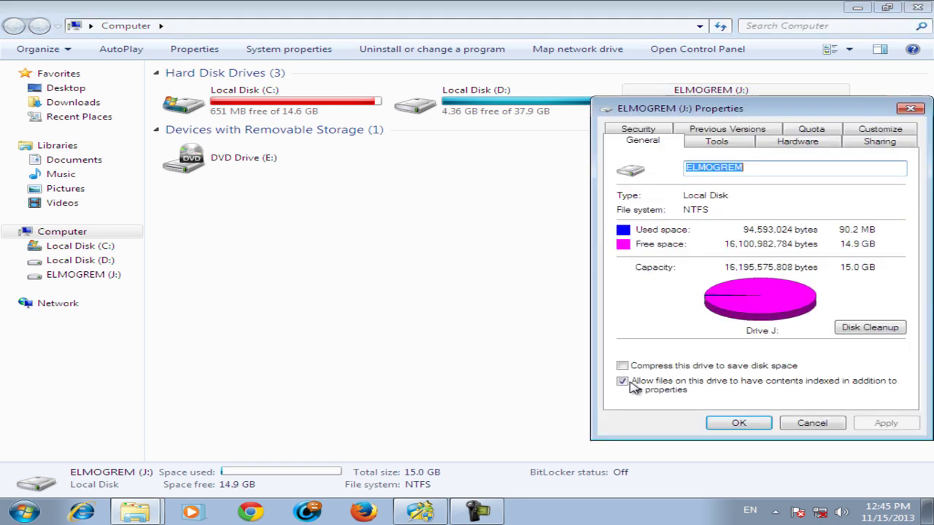
left_click(817, 427)
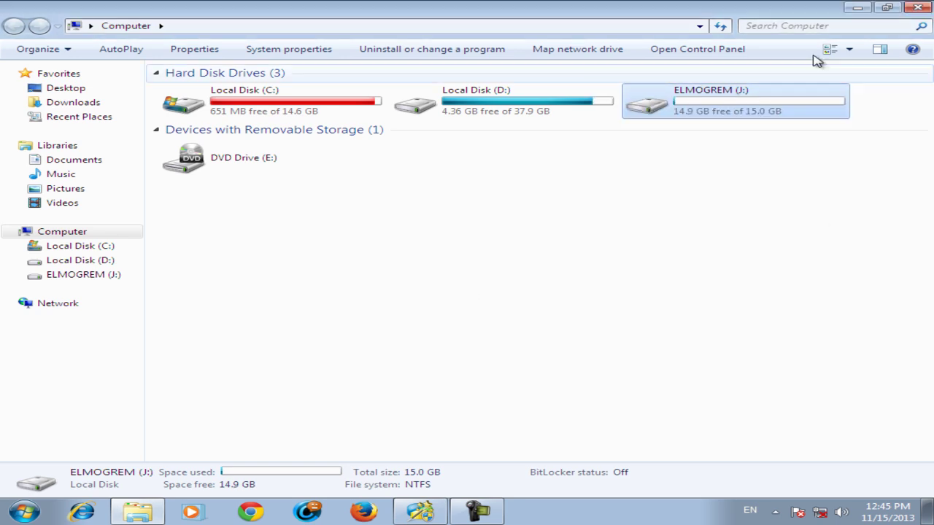
left_click(858, 8)
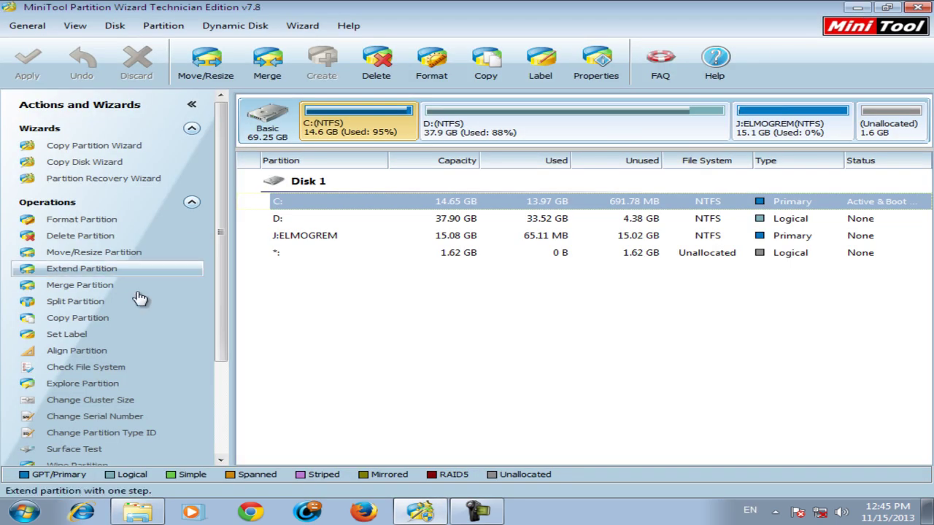
Minimize the partition manager and bring up the Partition Wizard folder in Windows Explorer, maximized
scroll(117, 343, "down", 3)
scroll(131, 379, "up", 3)
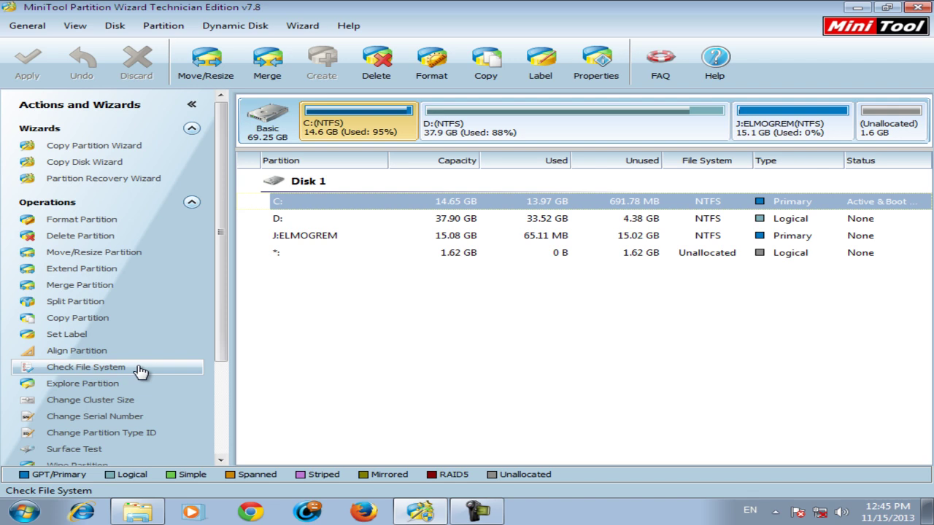
left_click(855, 8)
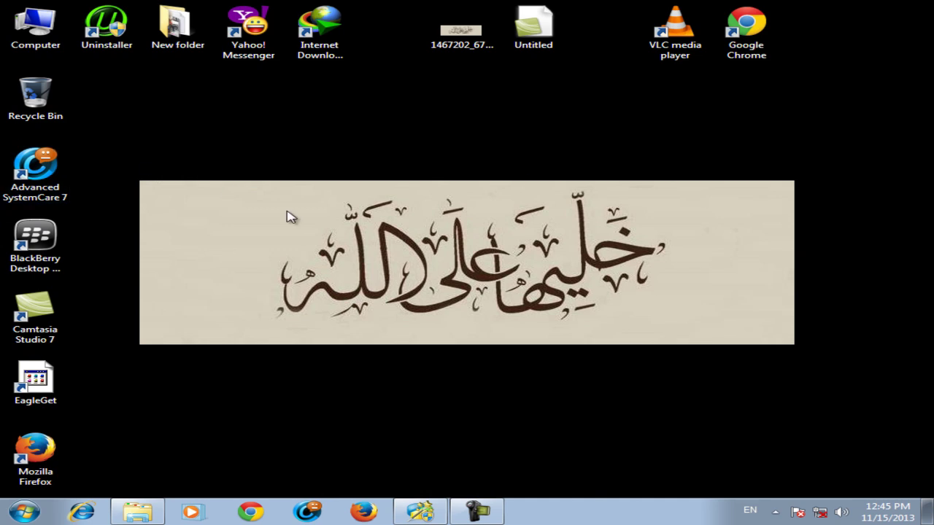
key("alt+Tab")
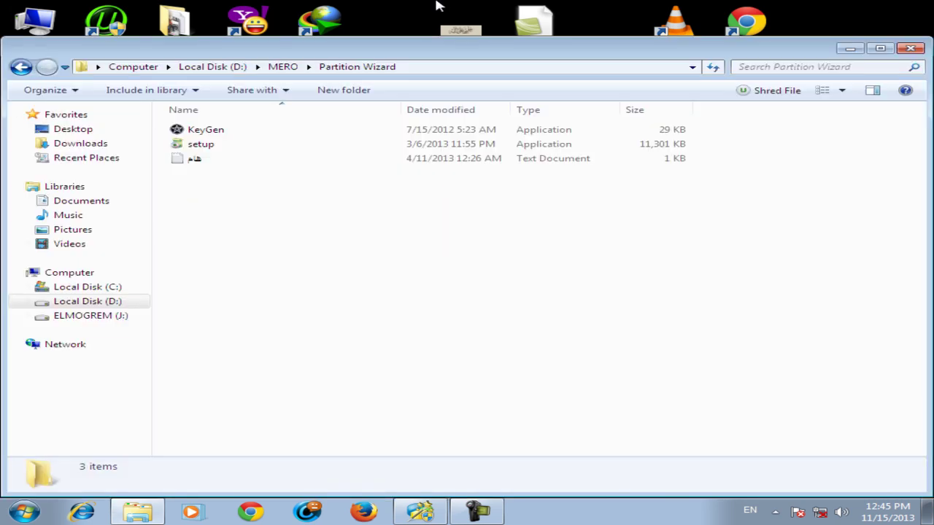
left_click(880, 48)
left_click_drag(316, 229, 478, 77)
left_click(573, 327)
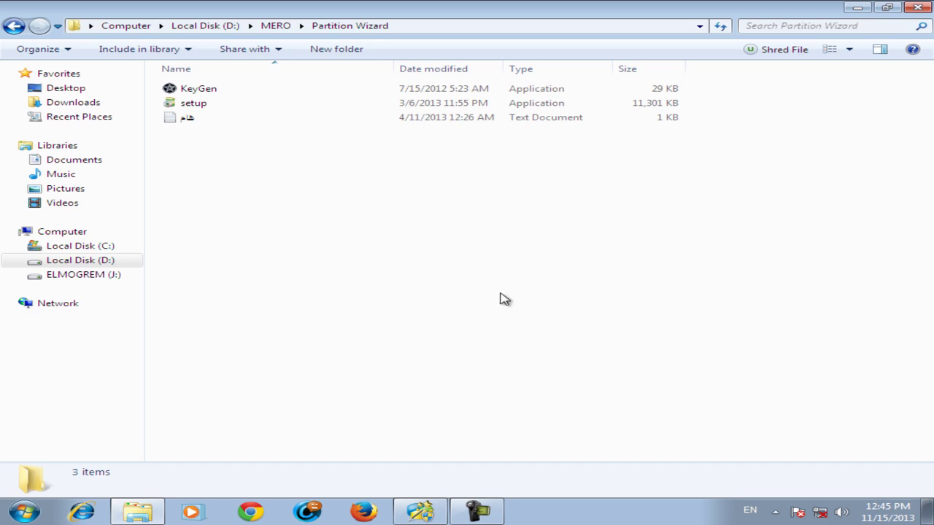
left_click_drag(223, 200, 923, 82)
left_click_drag(530, 78, 555, 219)
left_click(550, 409)
Run KeyGen from the Partition Wizard folder and select the text of the displayed license key
left_click(208, 88)
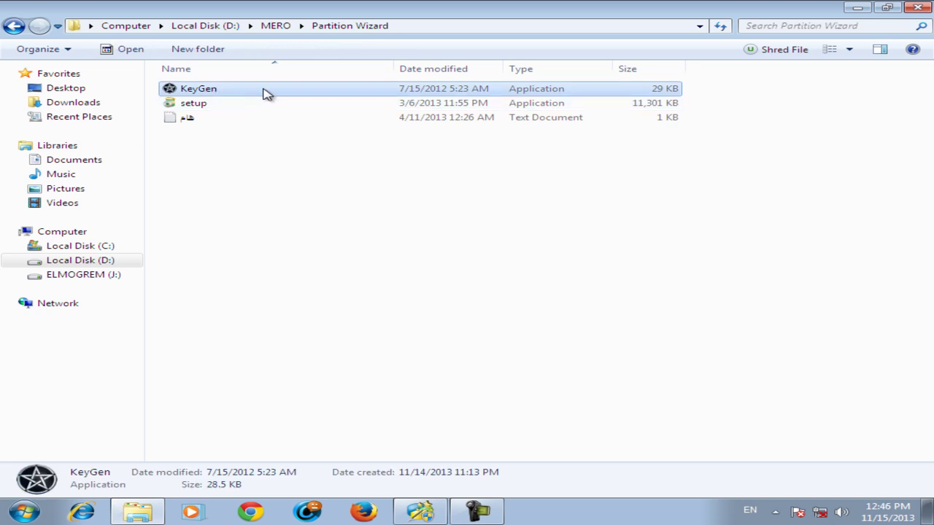
double_click(267, 91)
left_click_drag(384, 190, 384, 170)
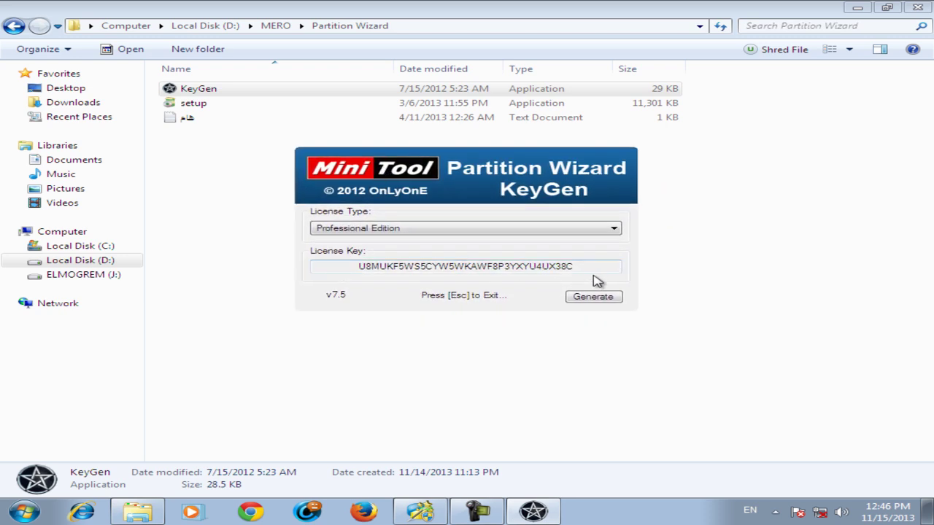
left_click_drag(576, 266, 154, 267)
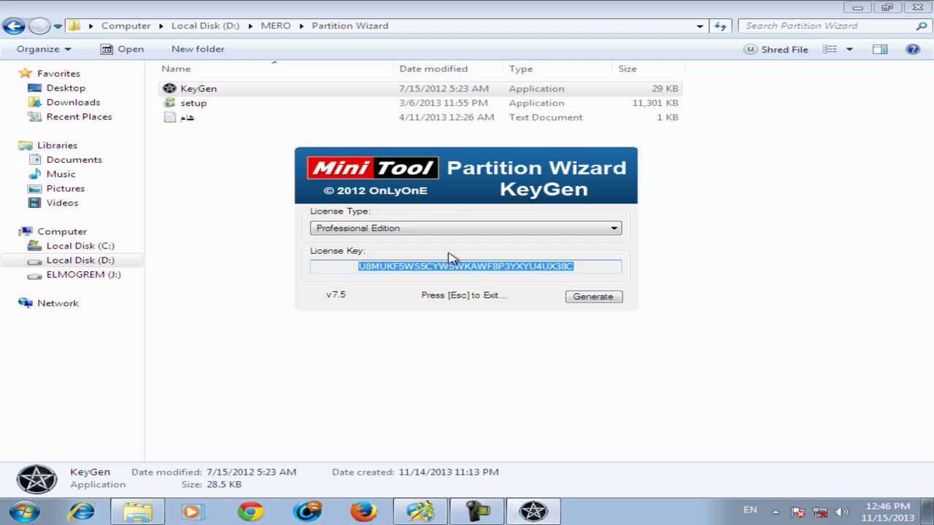
Try the Technician and Enterprise Edition license types in KeyGen, finishing on Technician Edition
left_click(472, 229)
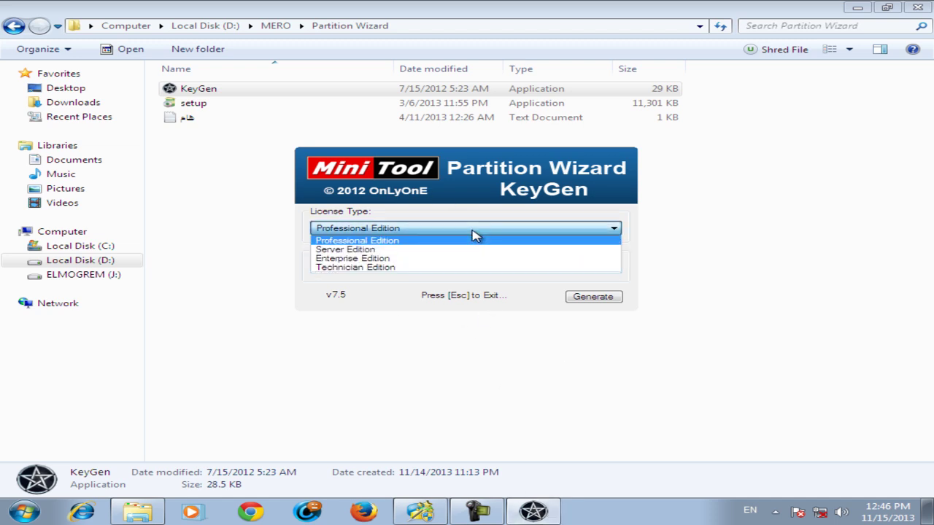
left_click(376, 268)
left_click(399, 230)
left_click(374, 268)
left_click(406, 230)
left_click(374, 261)
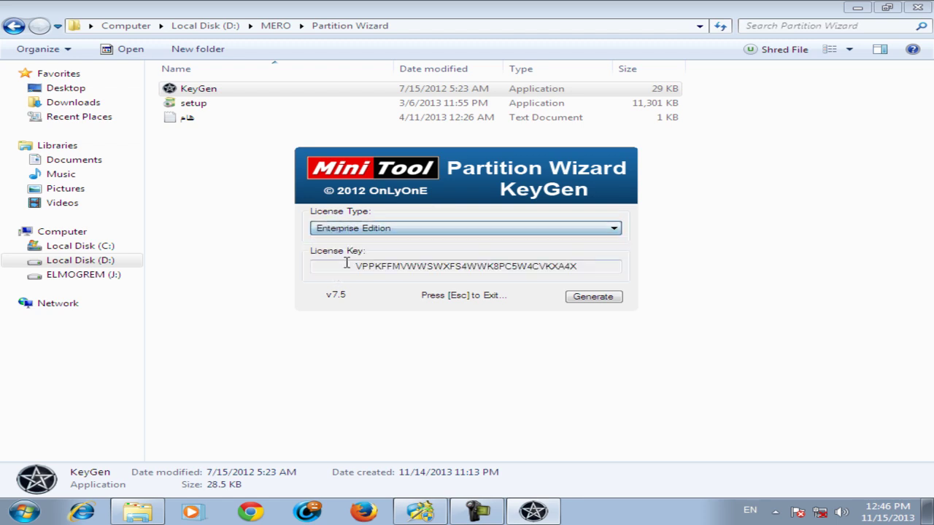
left_click(376, 228)
left_click(332, 260)
left_click(388, 229)
left_click(344, 268)
Generate several license keys for the Technician Edition, and close KeyGen and the Partition Wizard folder
left_click(596, 301)
left_click(597, 301)
left_click(597, 301)
left_click(597, 301)
left_click(597, 301)
left_click(597, 301)
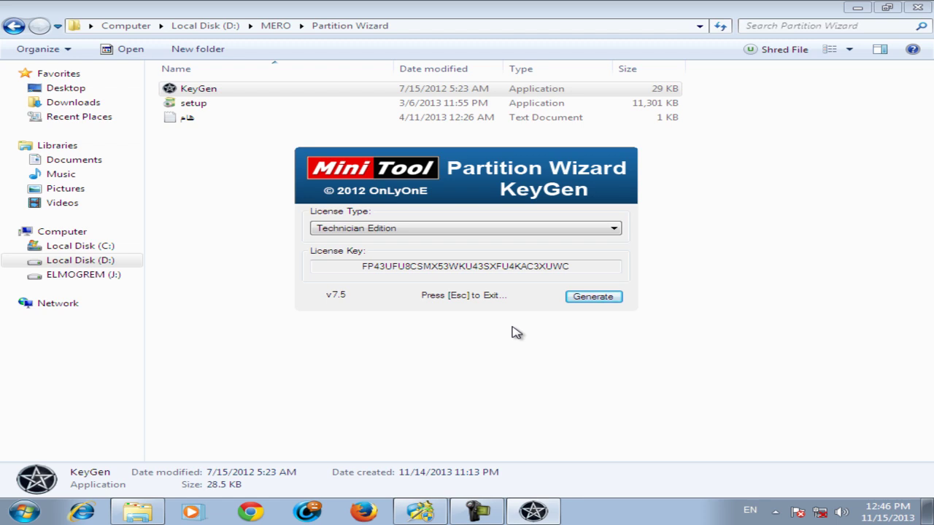
key("Escape")
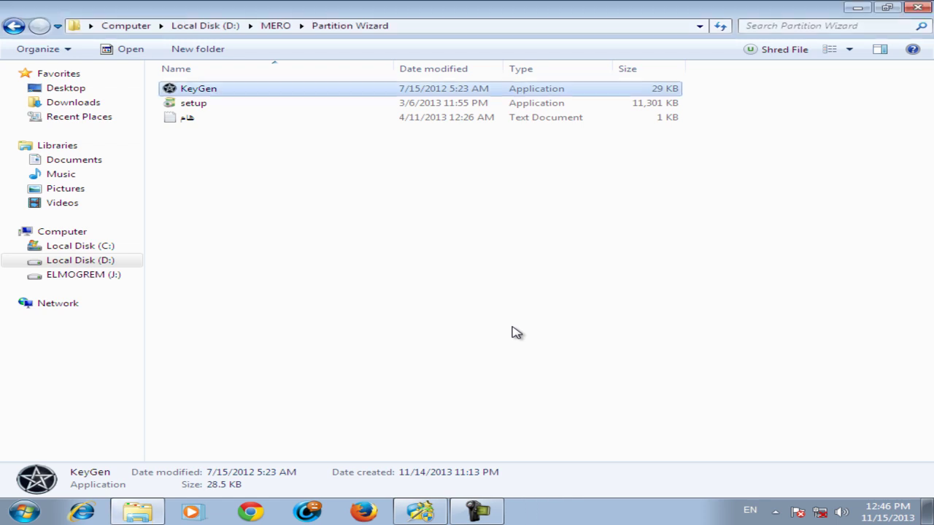
left_click(918, 7)
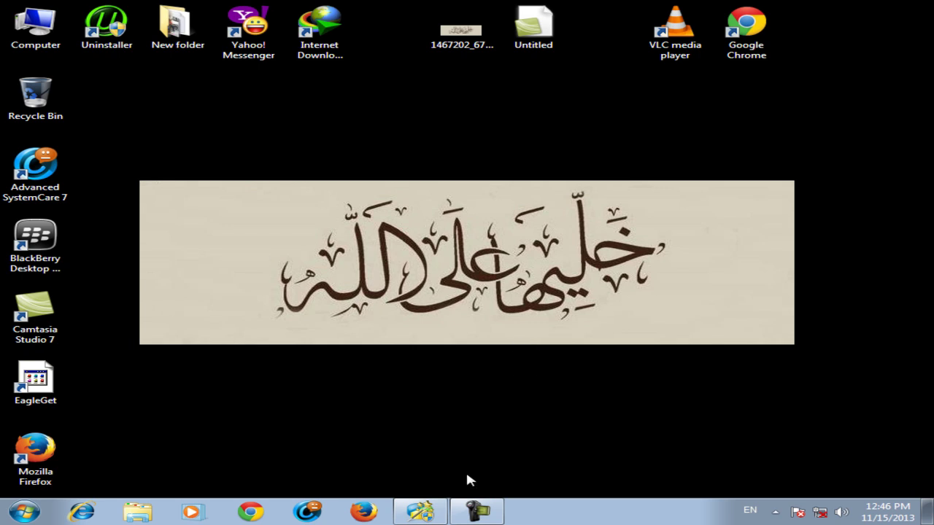
In MiniTool Partition Wizard, try shrinking ELMOGREM to 13119.09 MB with 2326.21 MB unallocated before it, and cancel
left_click(420, 511)
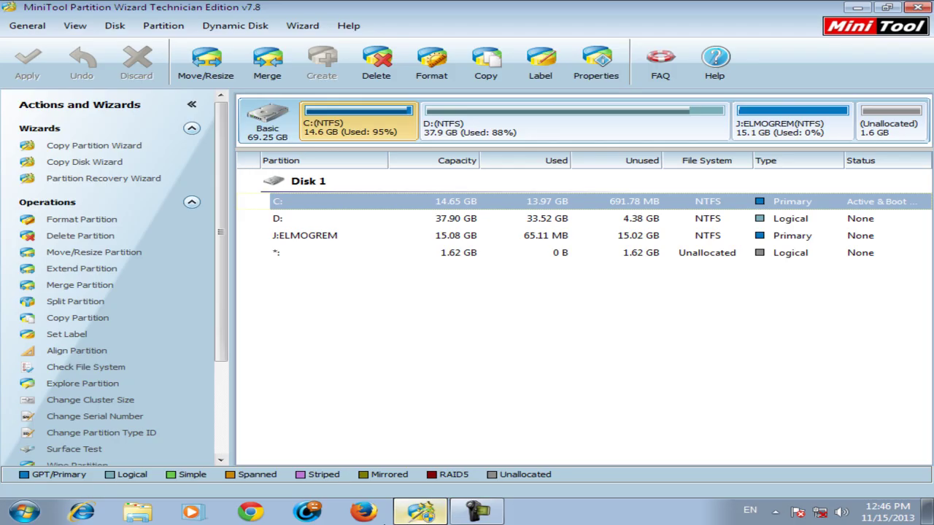
left_click(648, 238)
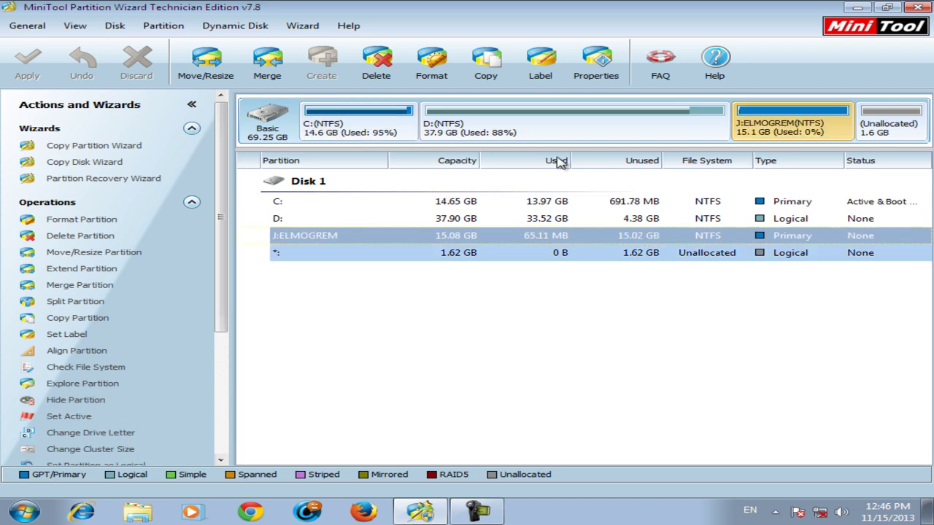
left_click(206, 62)
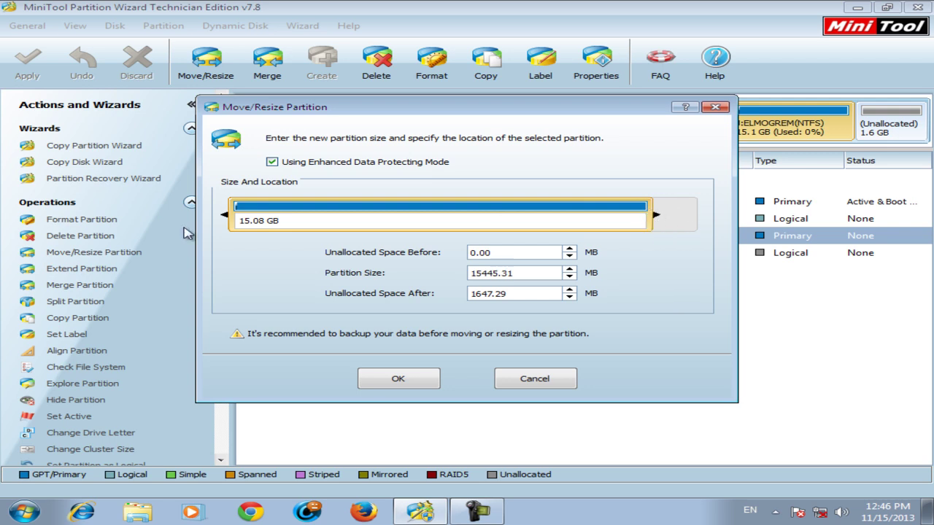
left_click_drag(228, 215, 293, 214)
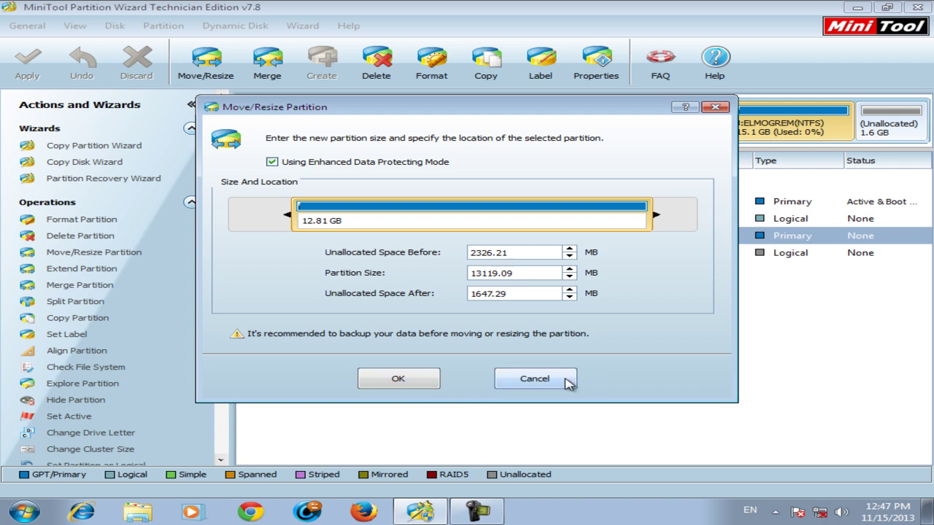
left_click(535, 378)
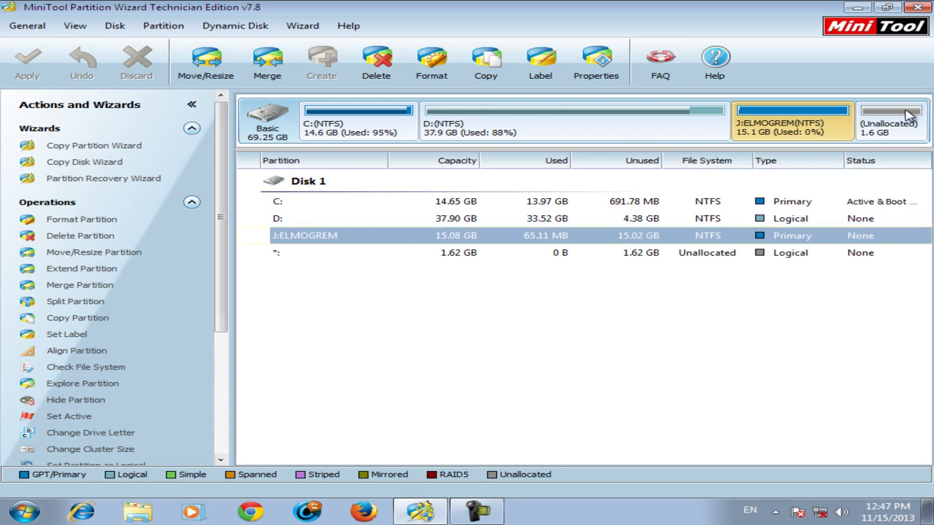
Try to extend the end of the C: partition in its Move/Resize settings, and cancel
right_click(548, 235)
left_click(370, 205)
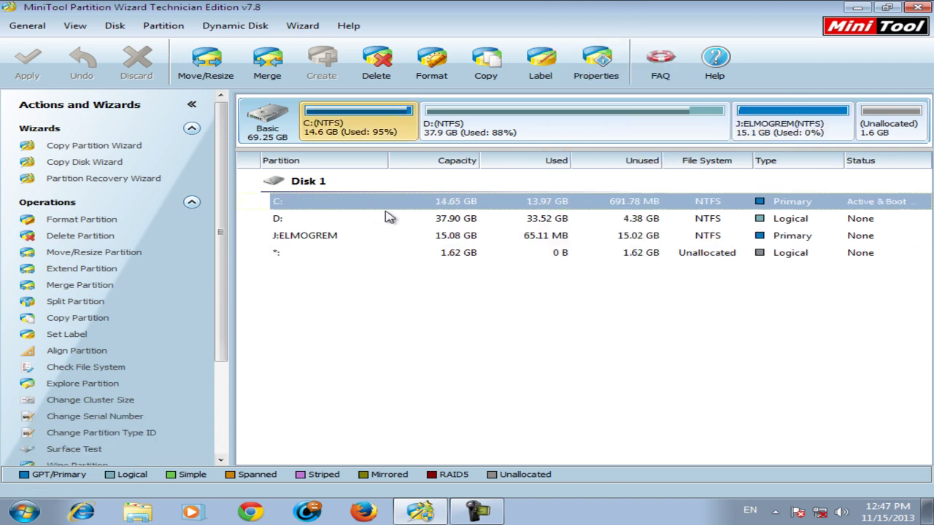
right_click(436, 209)
left_click(478, 210)
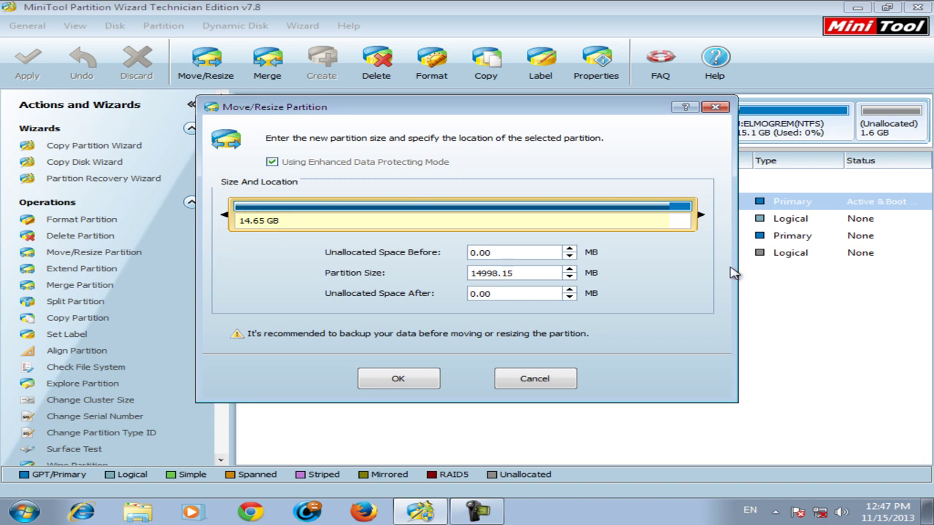
mouse_move(698, 202)
left_mouse_down()
mouse_move(686, 208)
mouse_move(700, 216)
left_mouse_up()
left_click(540, 382)
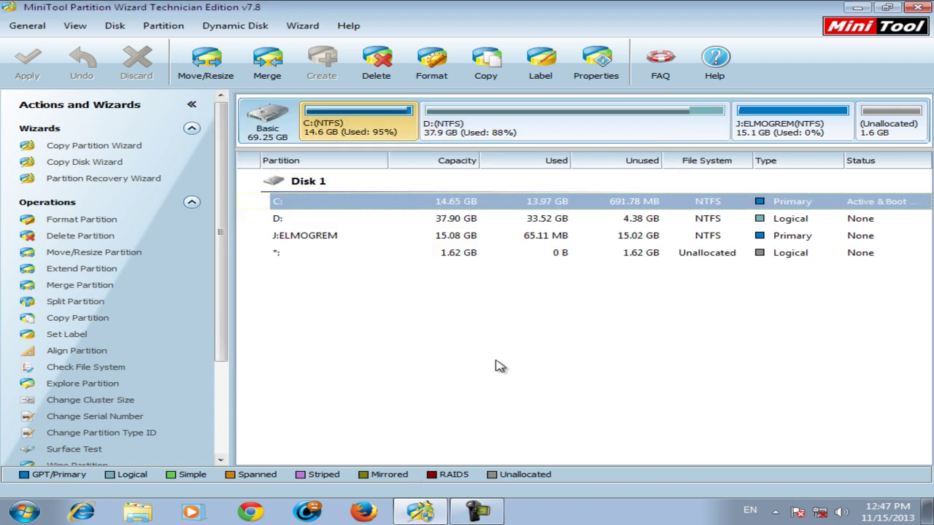
Try shrinking the D: partition to 34632.31 MB with 3751.18 MB unallocated after it, and cancel
left_click(319, 219)
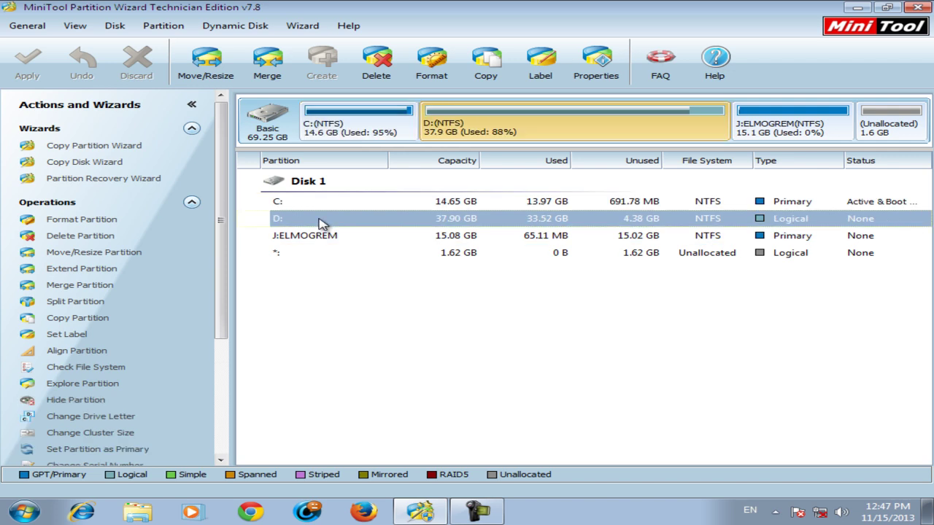
right_click(318, 219)
left_click(365, 10)
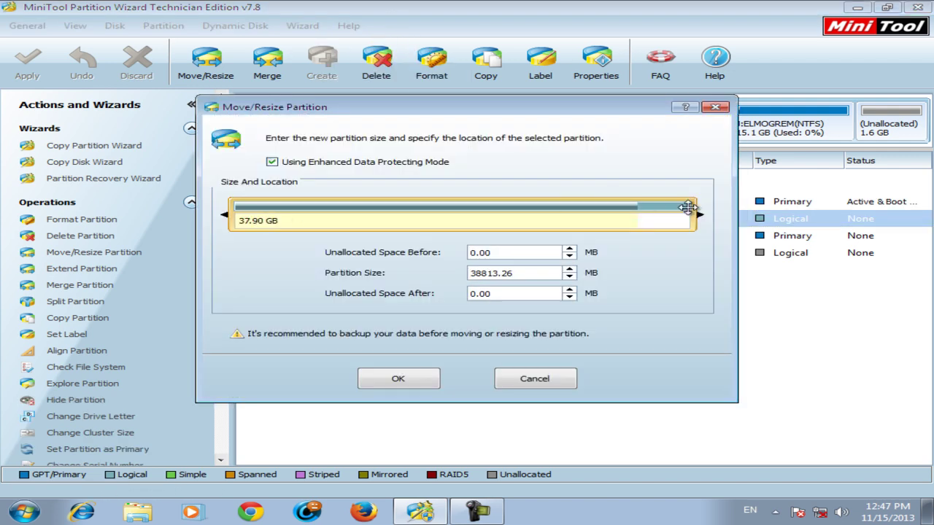
left_click_drag(697, 213, 637, 211)
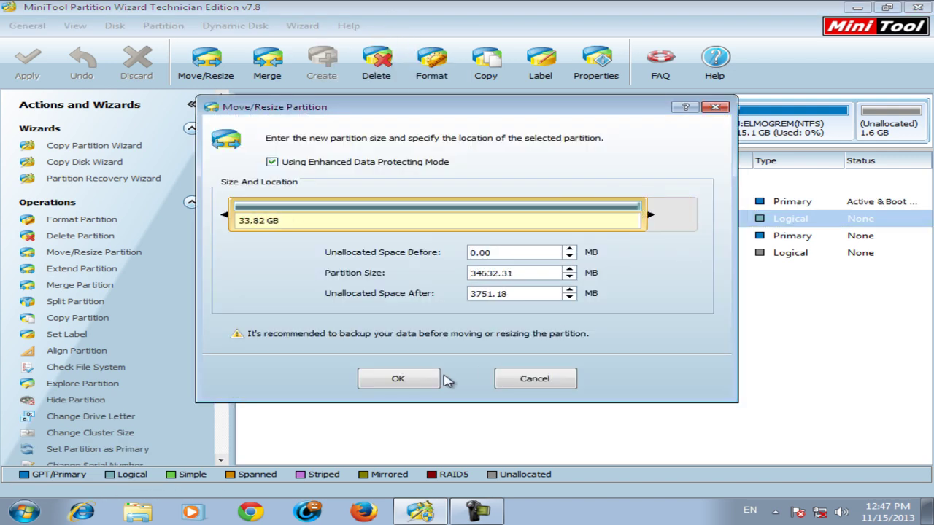
left_click(562, 389)
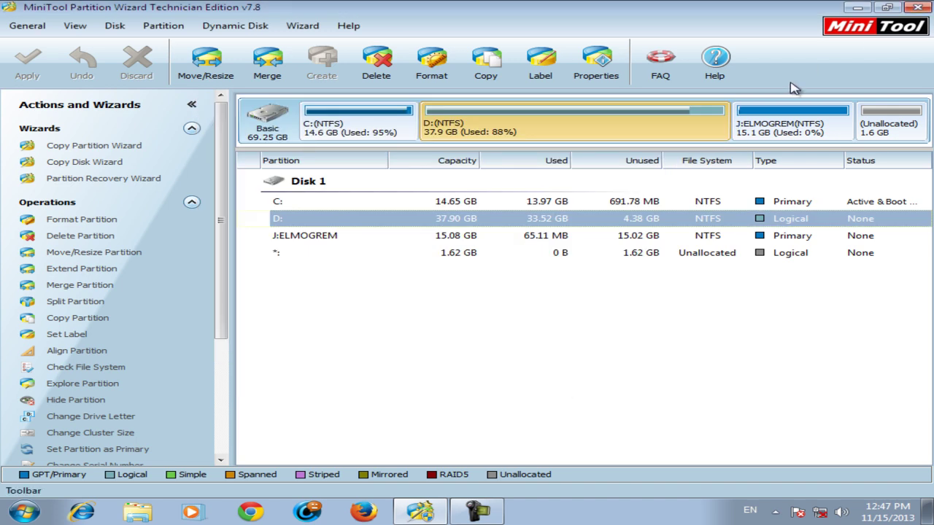
Close MiniTool Partition Wizard
left_click(917, 7)
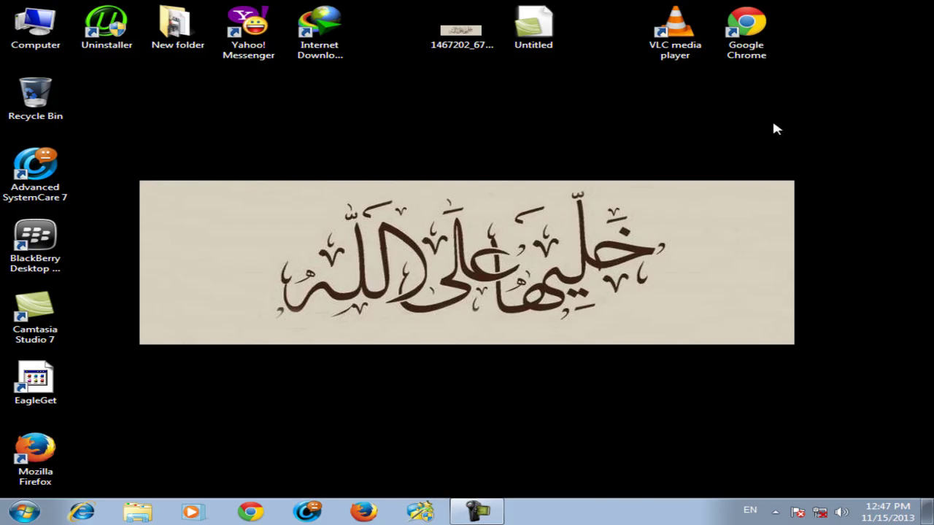